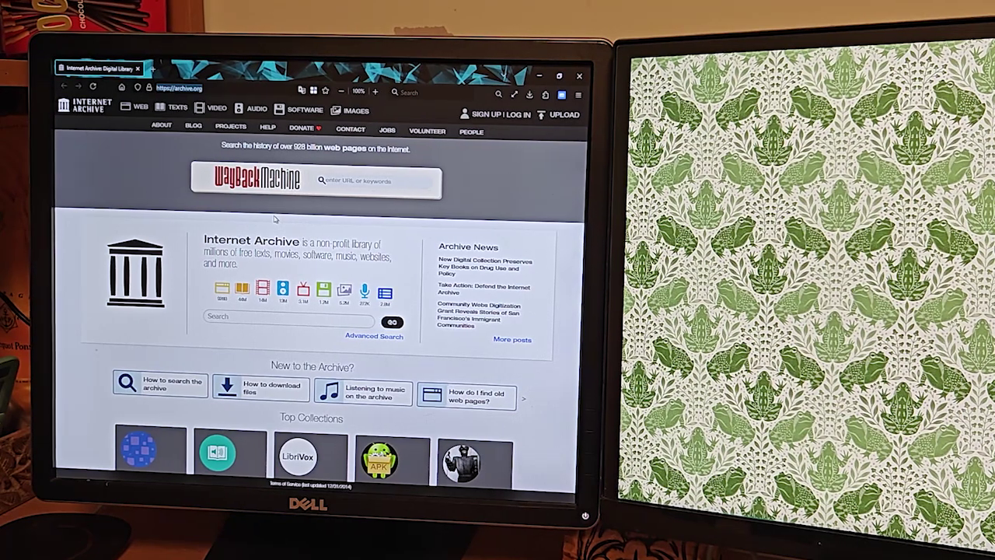
Search the Internet Archive metadata for "mac os iso"
left_click(272, 221)
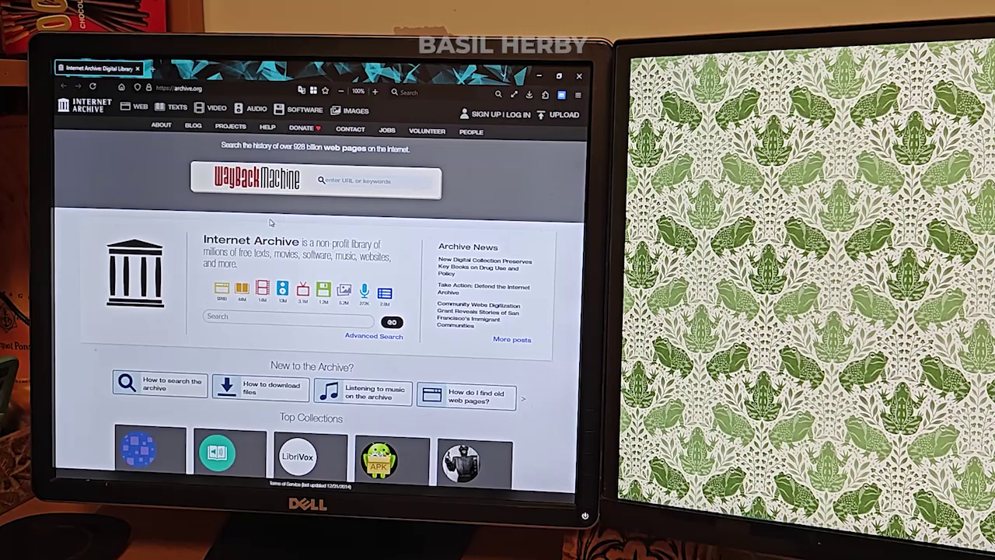
scroll(270, 224, "down", 1)
left_click(241, 272)
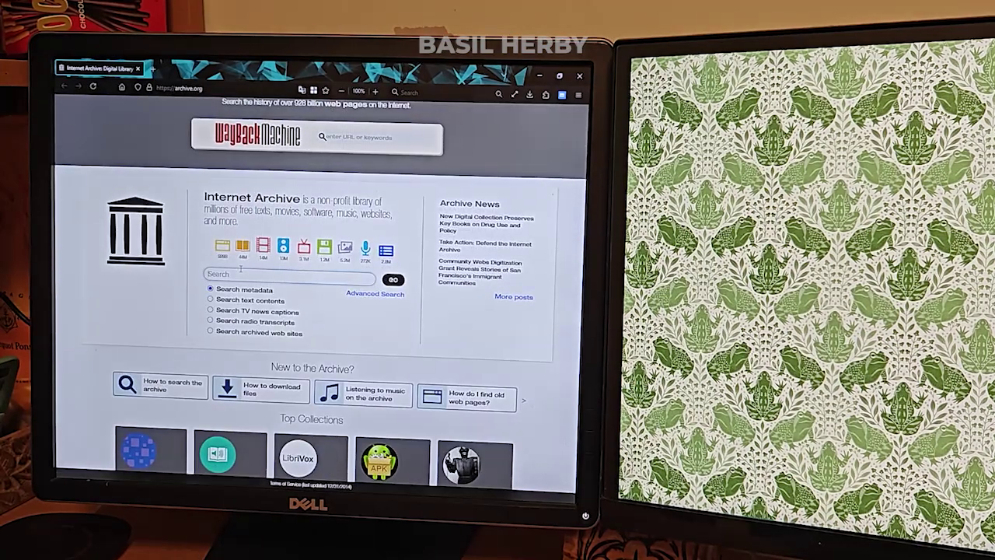
type("mac os iso")
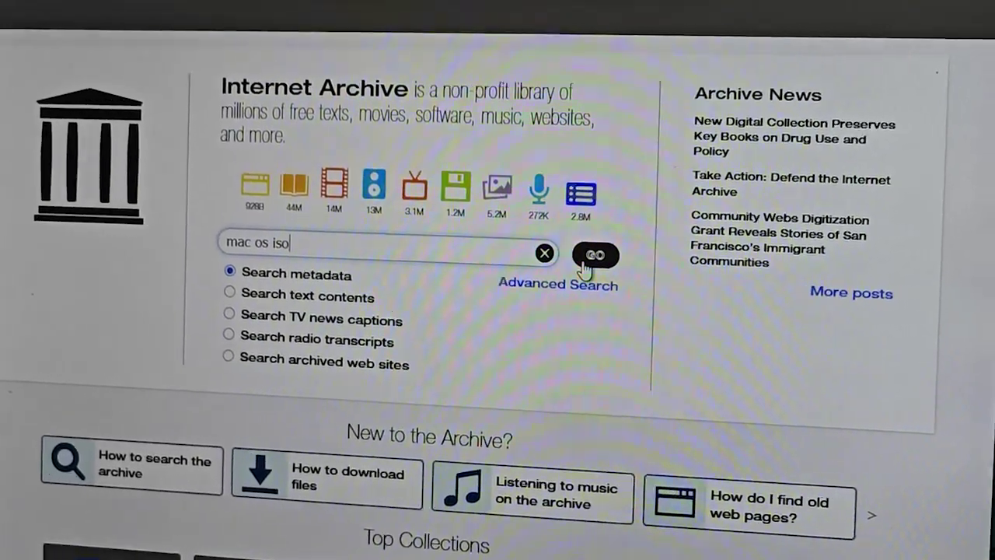
left_click(595, 255)
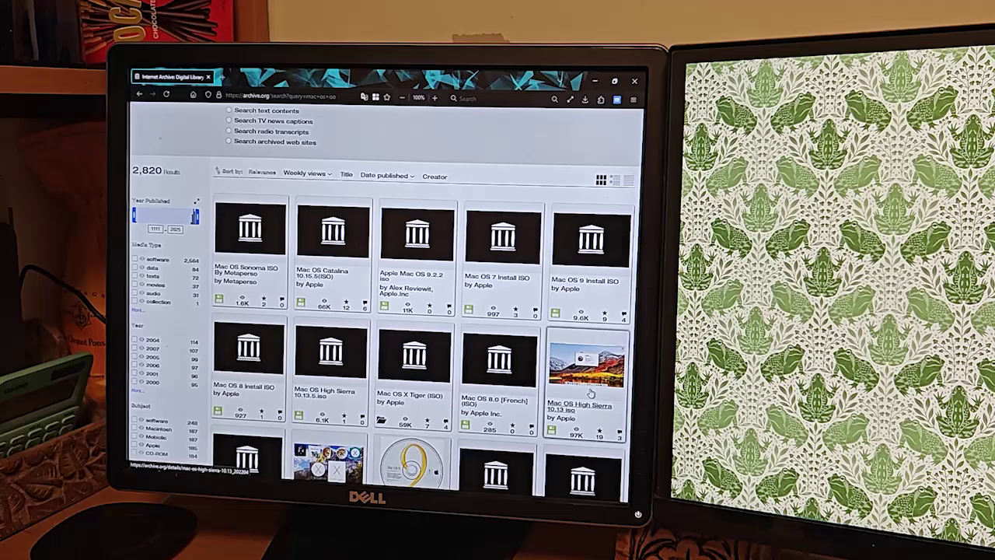
Open the Mac OS X Lion 10.7.5 item from the archive and choose its ISO image download
scroll(470, 332, "down", 1)
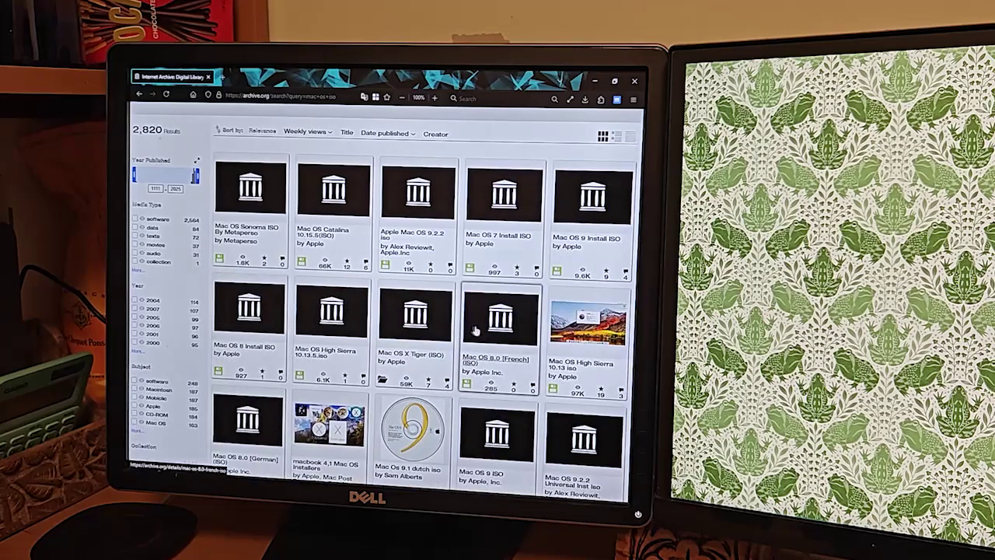
scroll(470, 332, "down", 2)
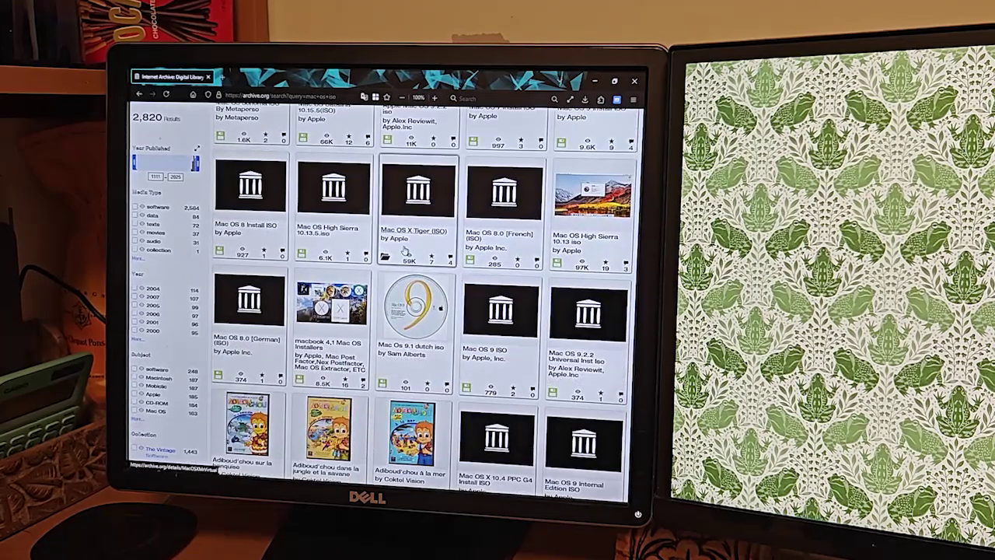
left_click(404, 250)
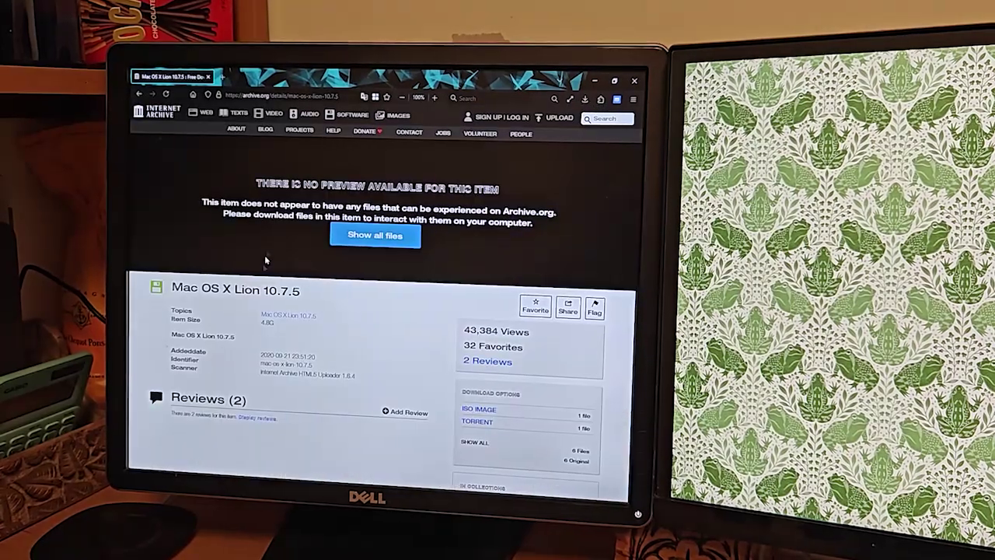
scroll(362, 261, "down", 2)
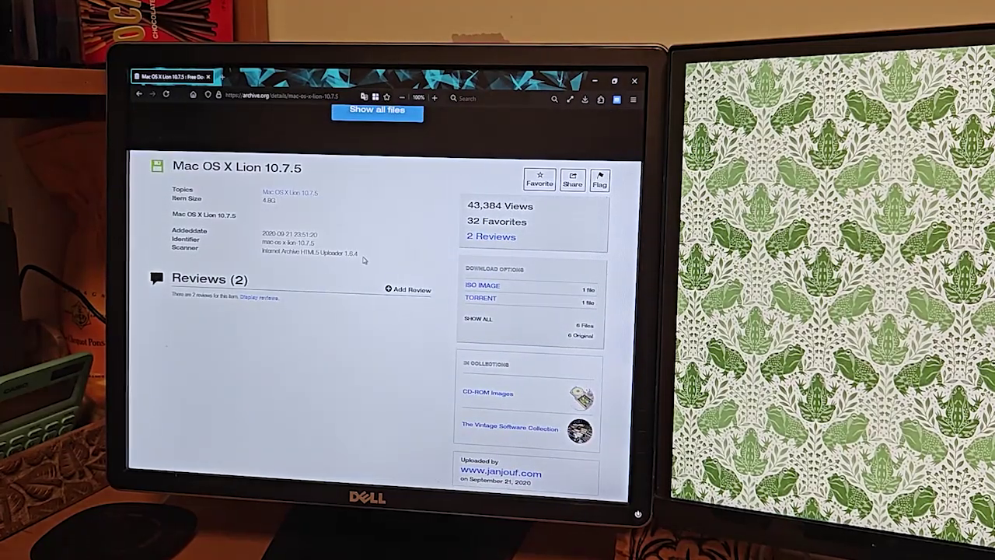
scroll(362, 261, "down", 2)
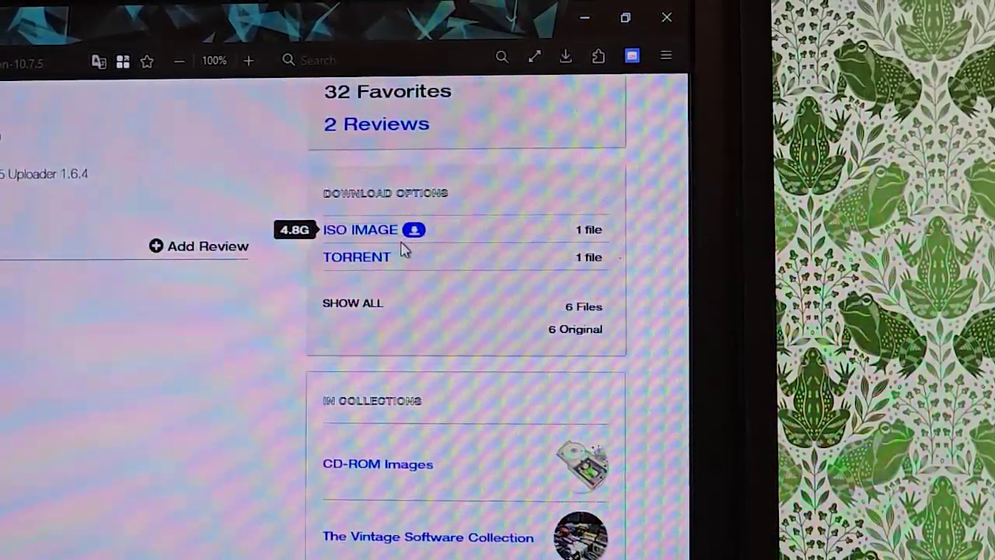
left_click(402, 242)
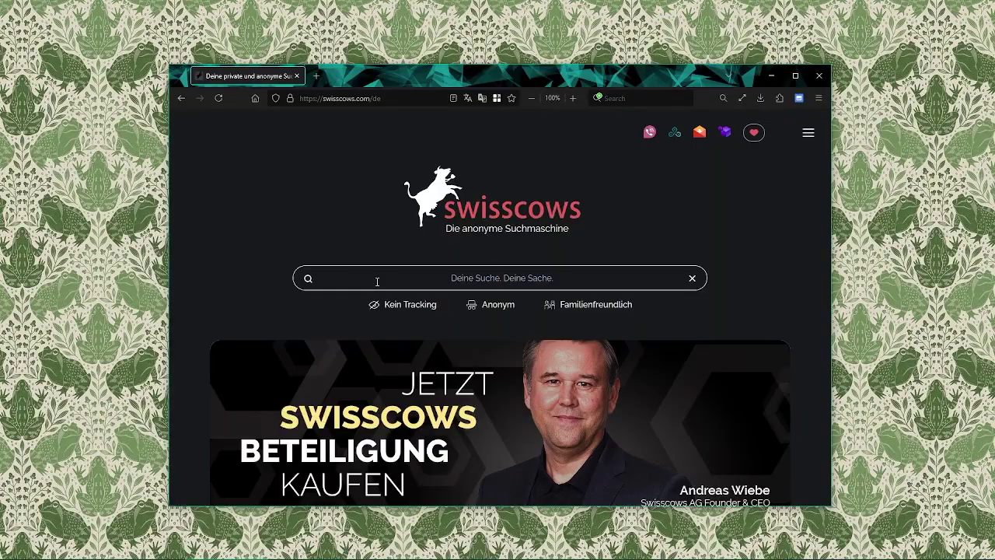
Search the web for "balena etcher" and open the official etcher.balena.io site from the results
type("b")
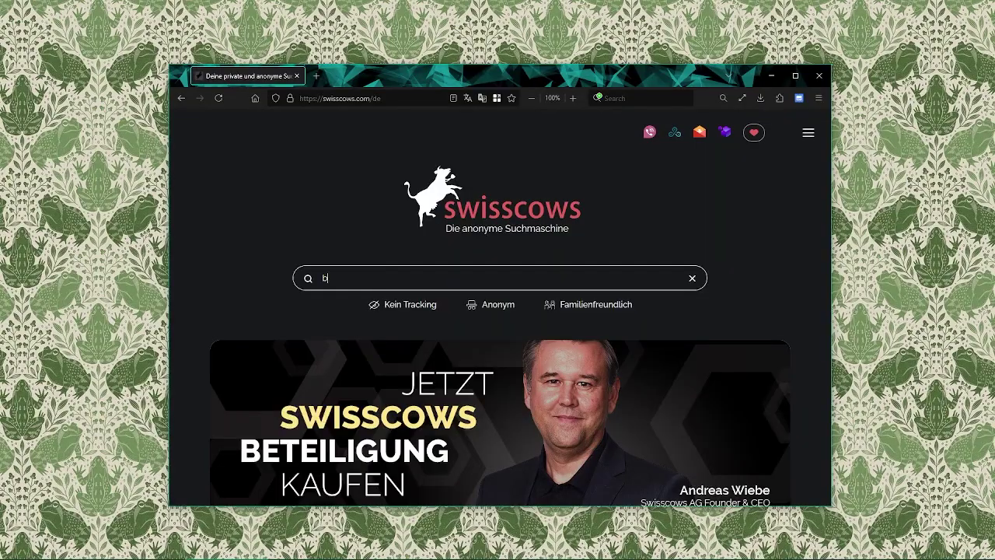
type("alena e")
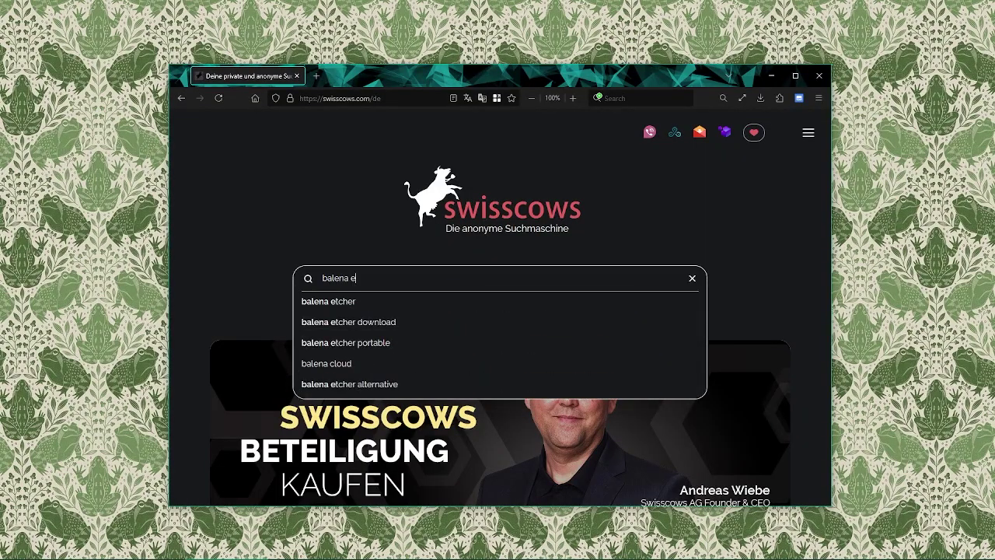
left_click(392, 311)
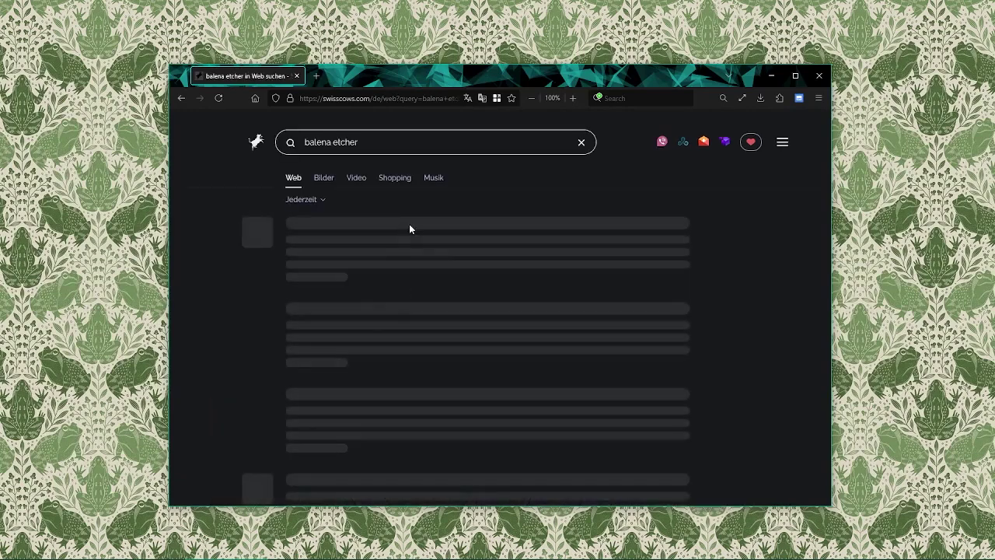
scroll(528, 225, "down", 3)
scroll(528, 225, "down", 2)
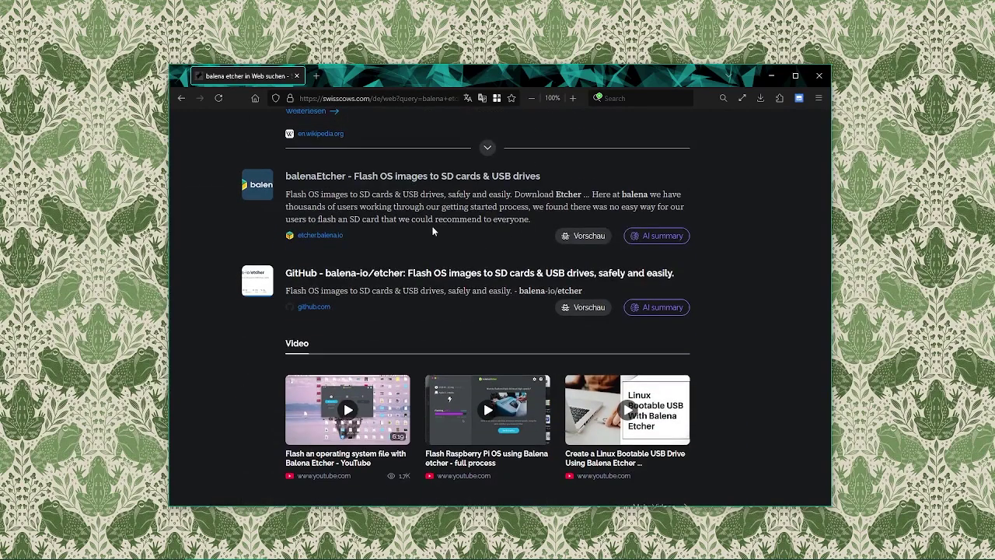
left_click(321, 235)
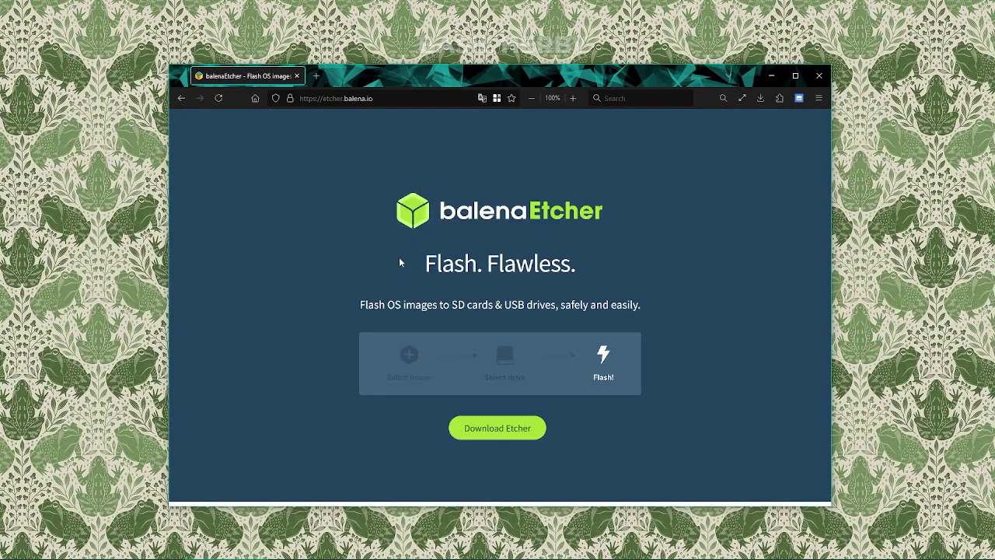
Download the Etcher for Windows (x86|x64) installer, run balenaEtcher-2.1.0.Setup.exe and reposition the opened Etcher window
left_click(510, 429)
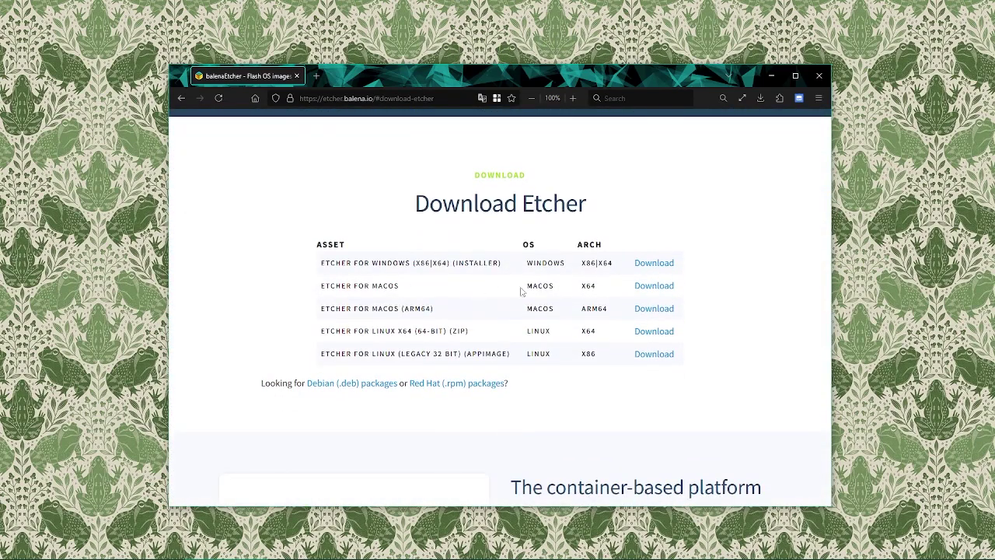
left_click(654, 263)
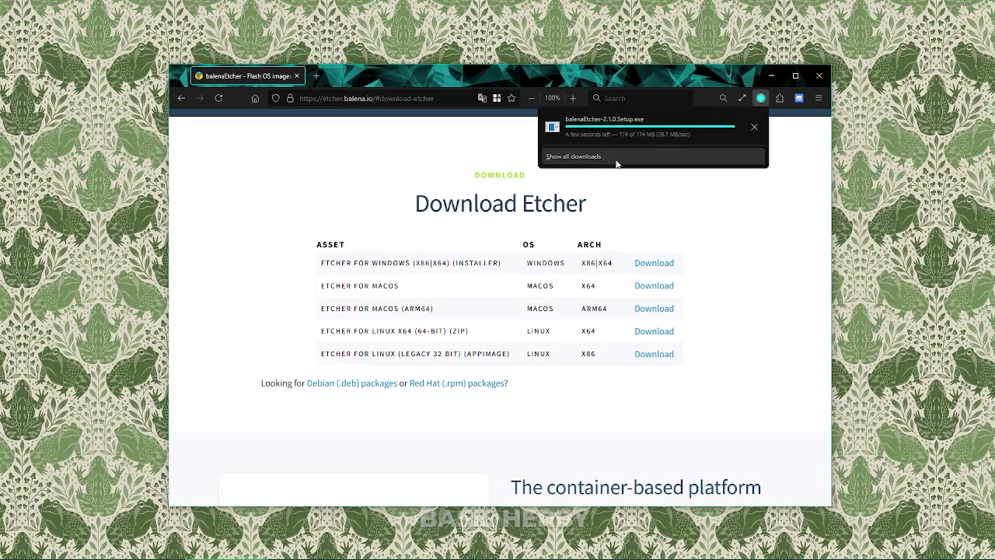
left_click(638, 129)
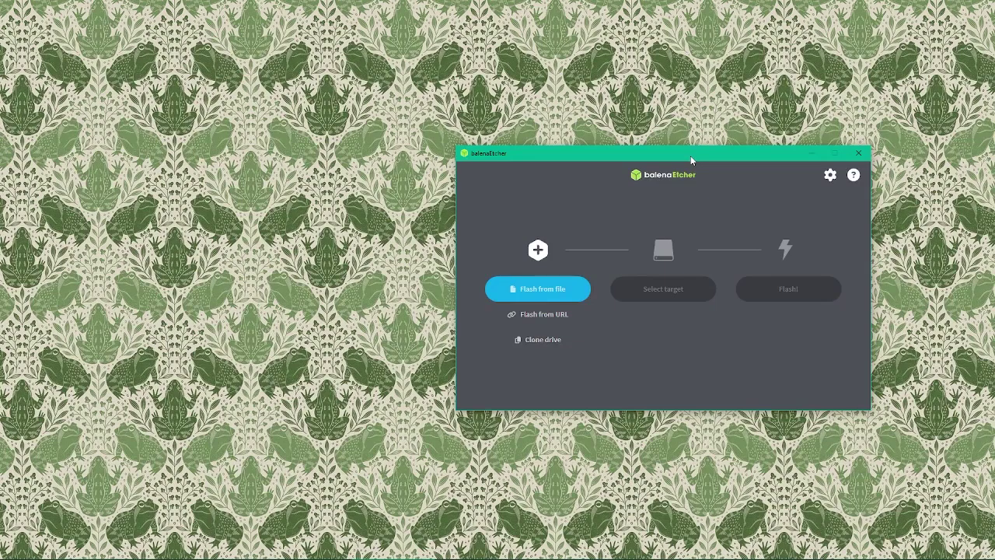
left_click_drag(691, 160, 537, 156)
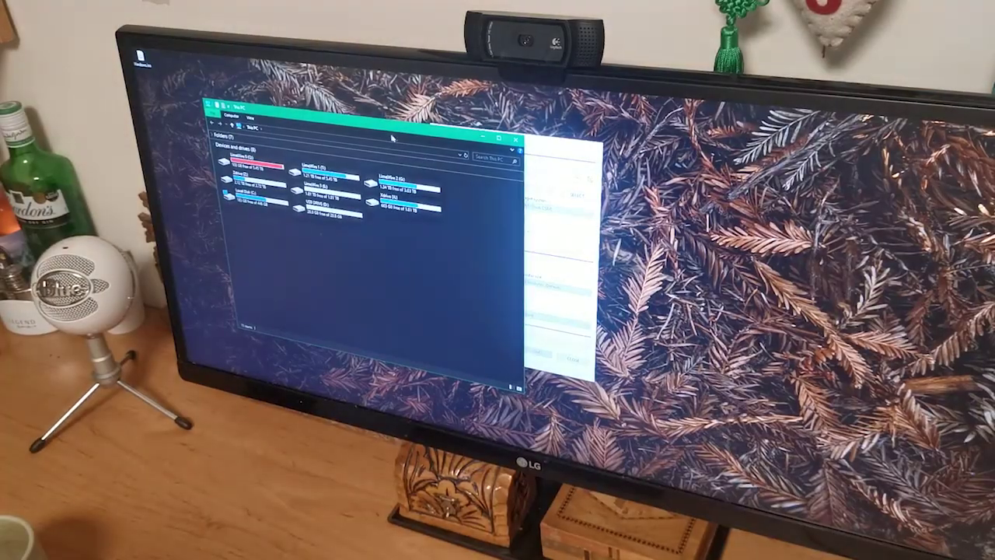
Examine the drives in This PC to identify the connected USB drive
left_click_drag(482, 166, 663, 152)
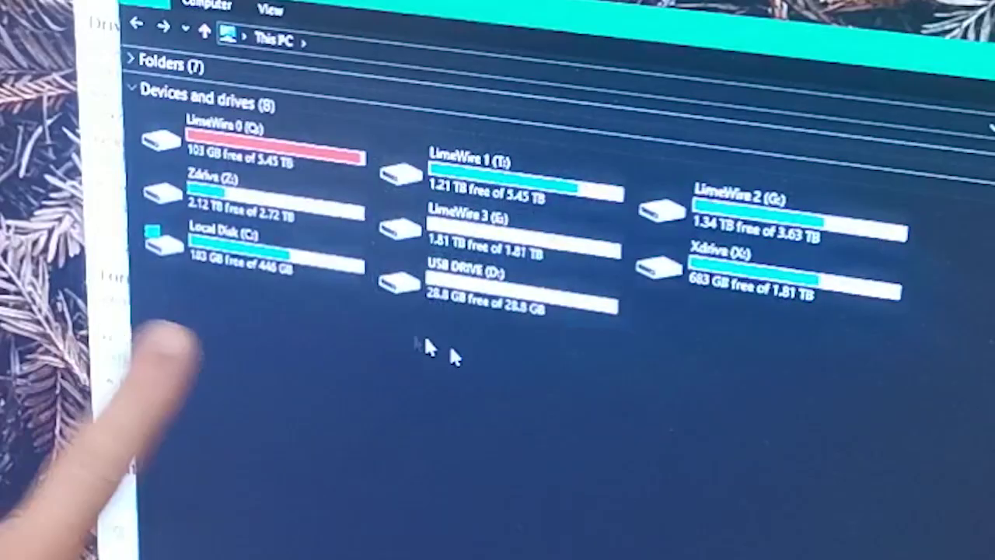
left_click(544, 309)
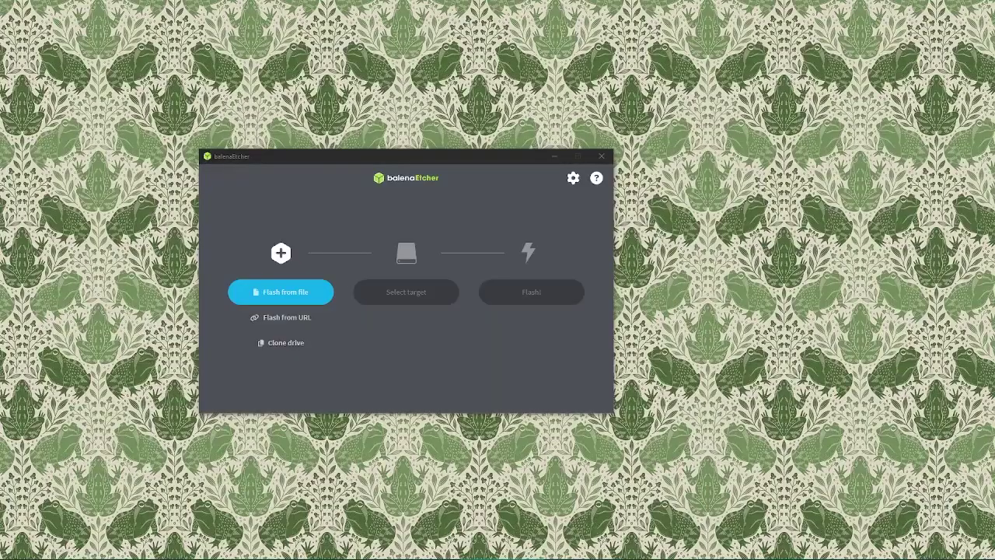
Load OS-Install-64bit.iso from the Downloads folder as the image file to flash in balenaEtcher
left_click(281, 292)
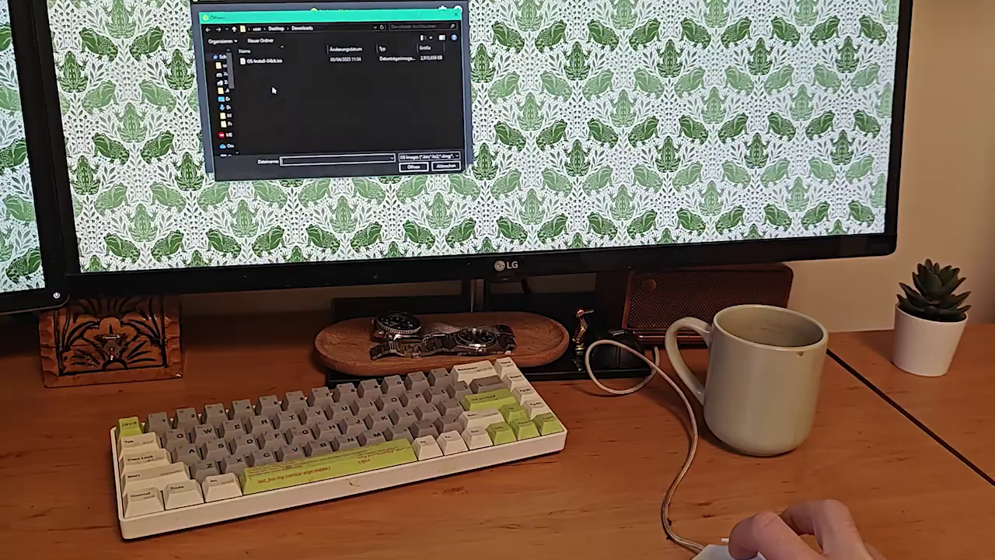
left_click(276, 61)
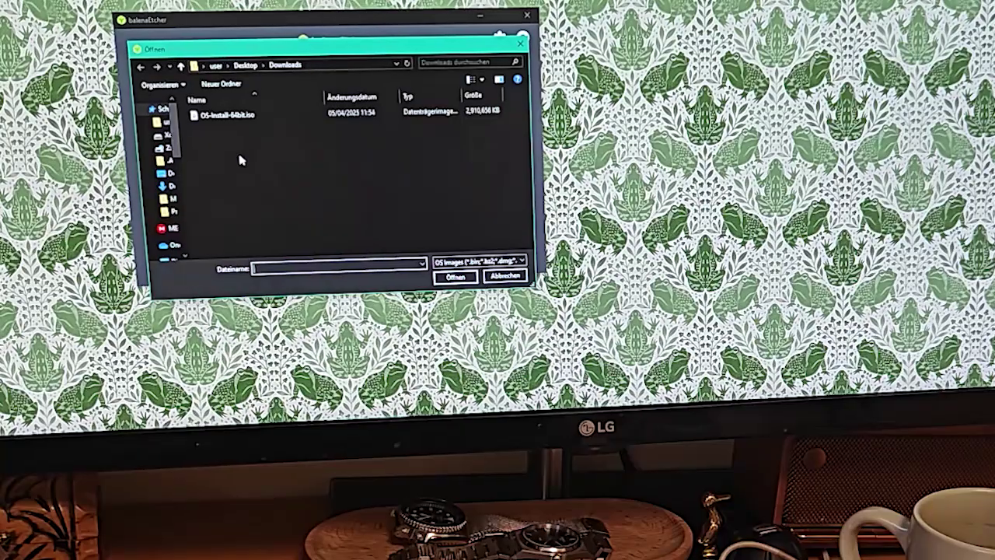
left_click(244, 120)
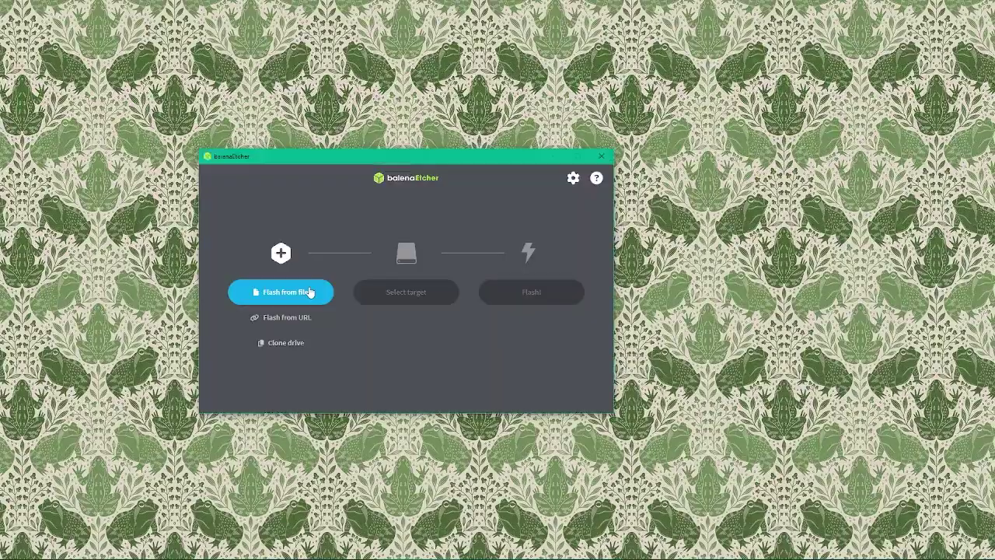
left_click(308, 290)
left_click(332, 246)
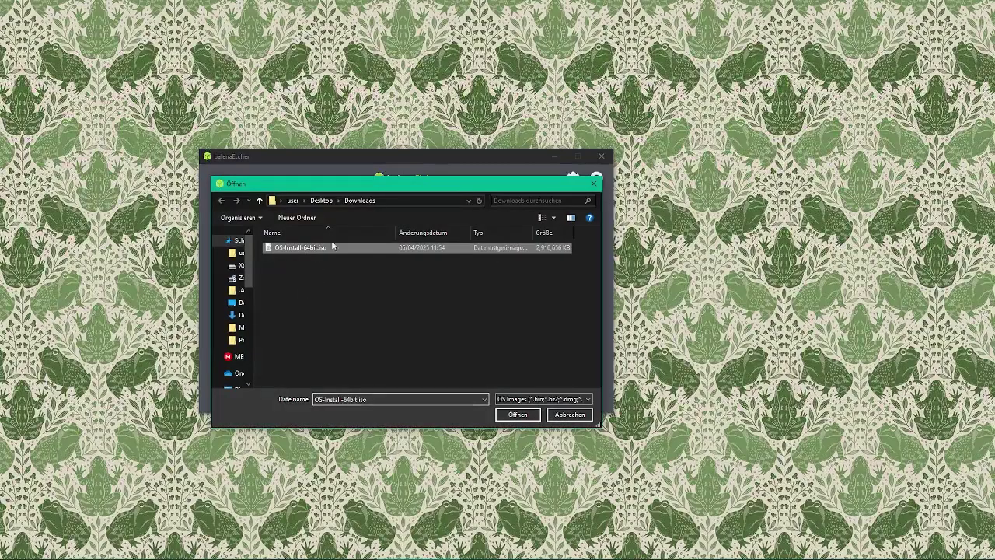
left_click(518, 415)
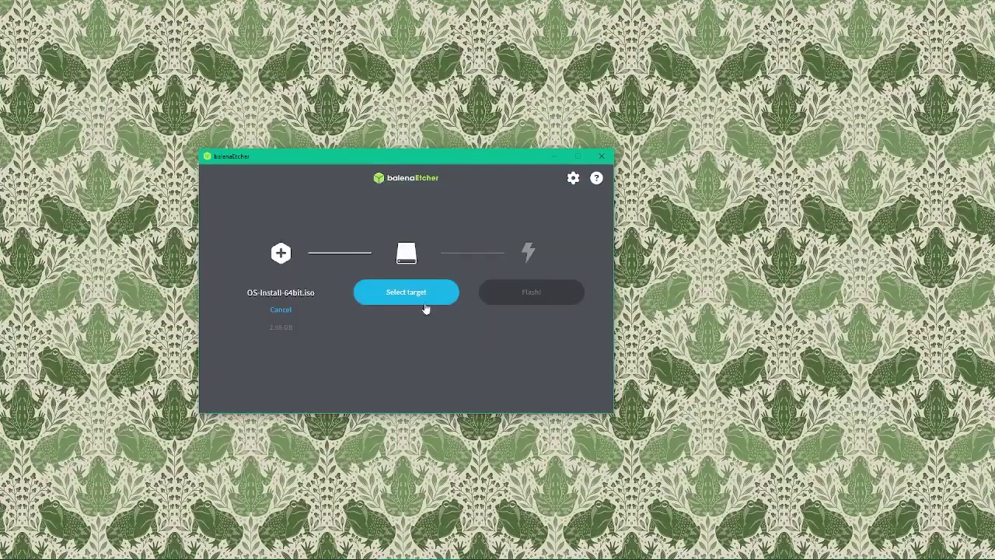
Set the SanDisk Cruzer Blade USB Device as the only flash target, leaving the large drives unselected
left_click(421, 301)
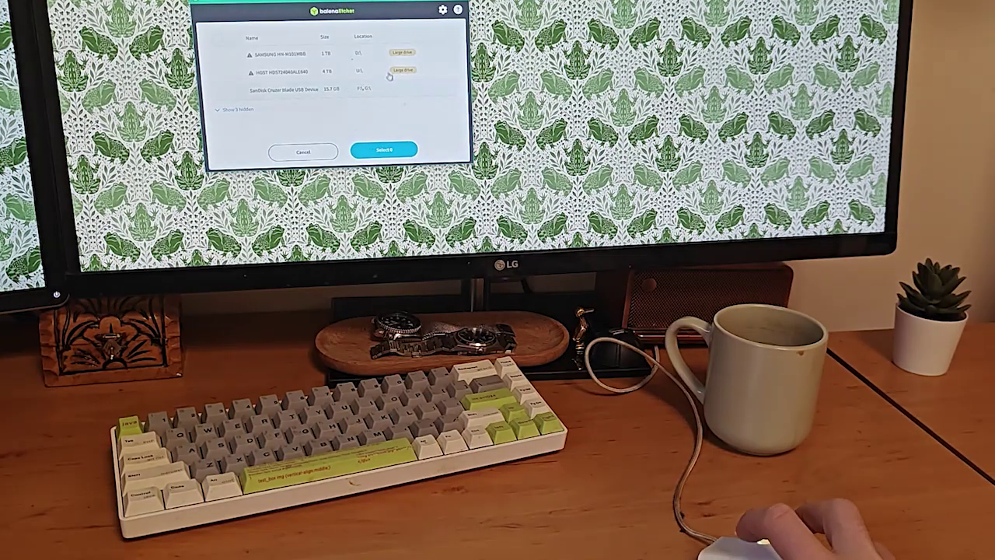
left_click(311, 89)
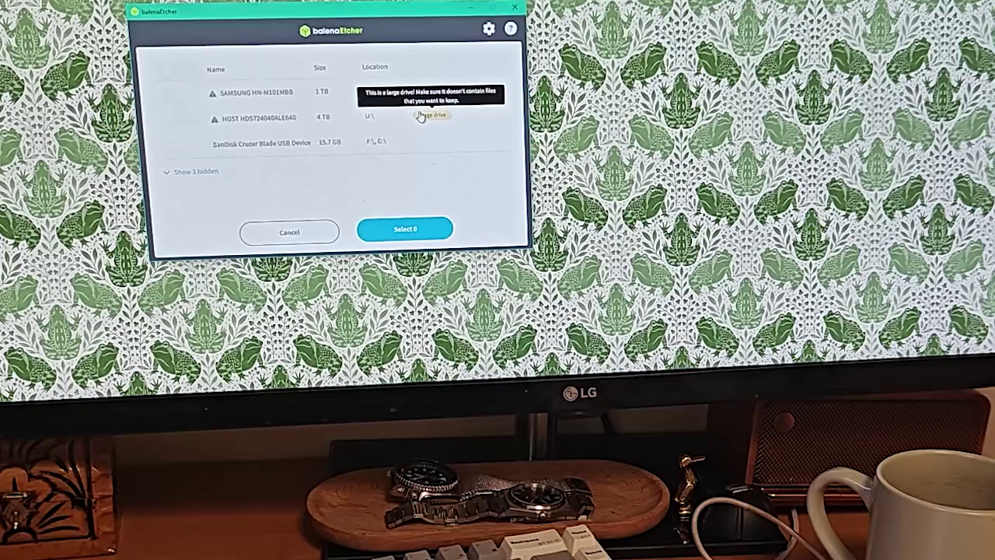
left_click(262, 144)
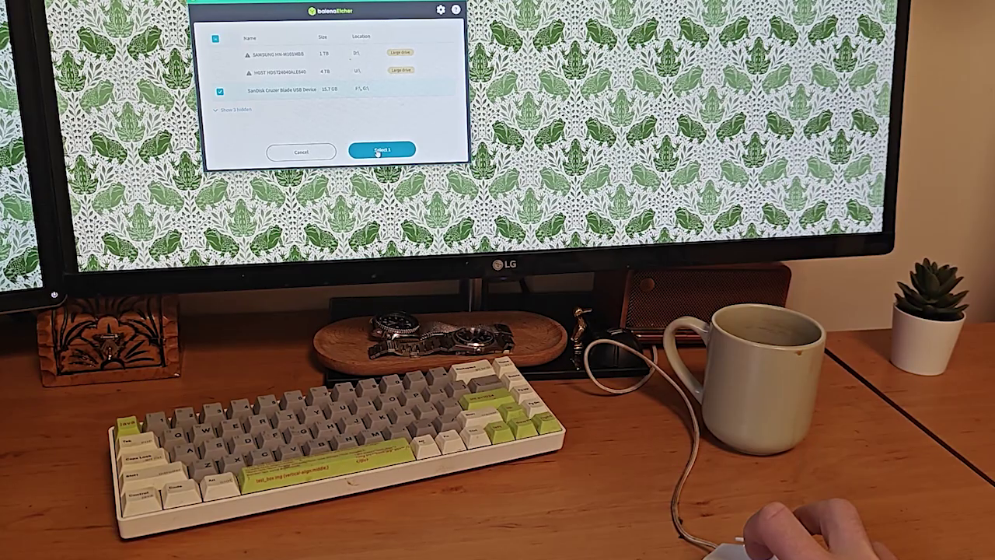
left_click(380, 150)
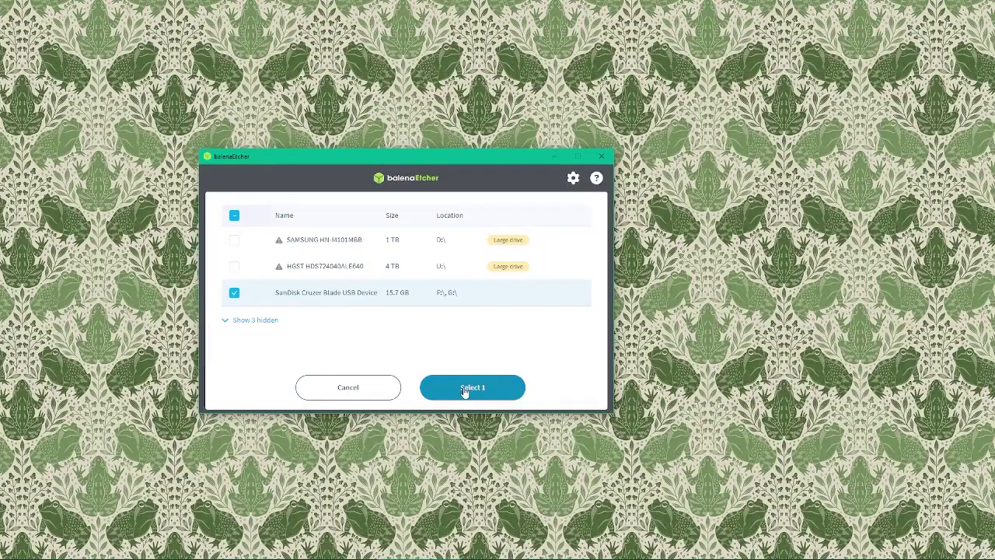
left_click(469, 387)
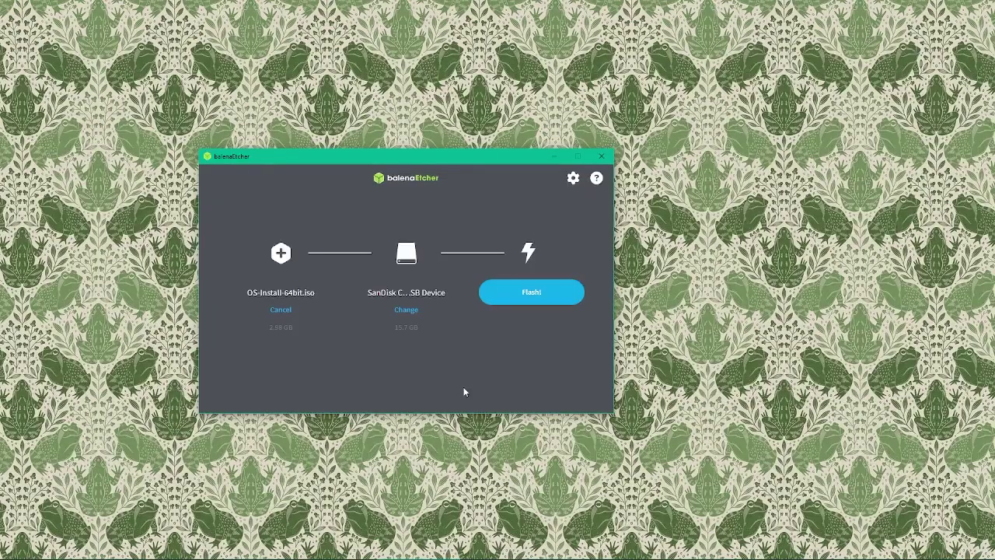
Start flashing the image to the USB device and allow Windows to make the requested changes
left_click(529, 303)
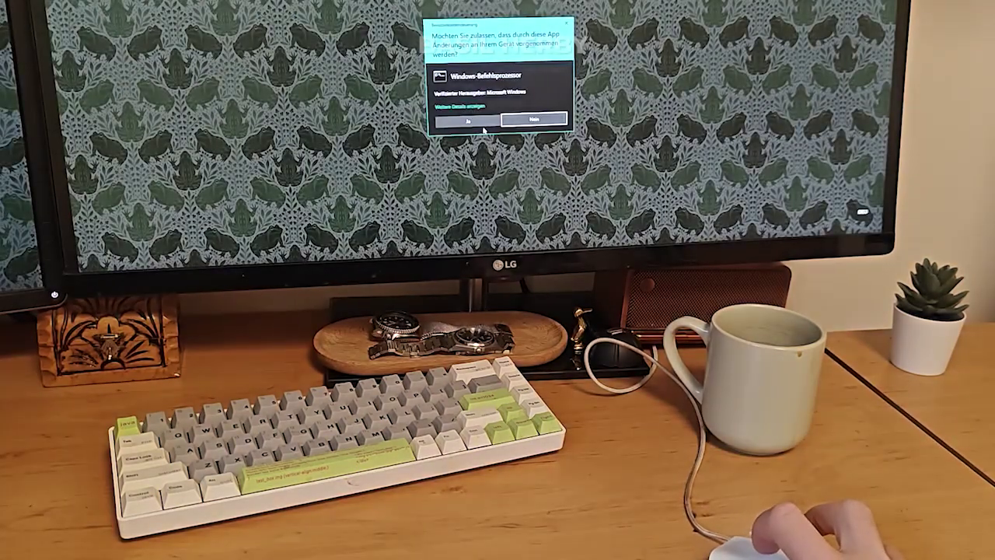
left_click(482, 125)
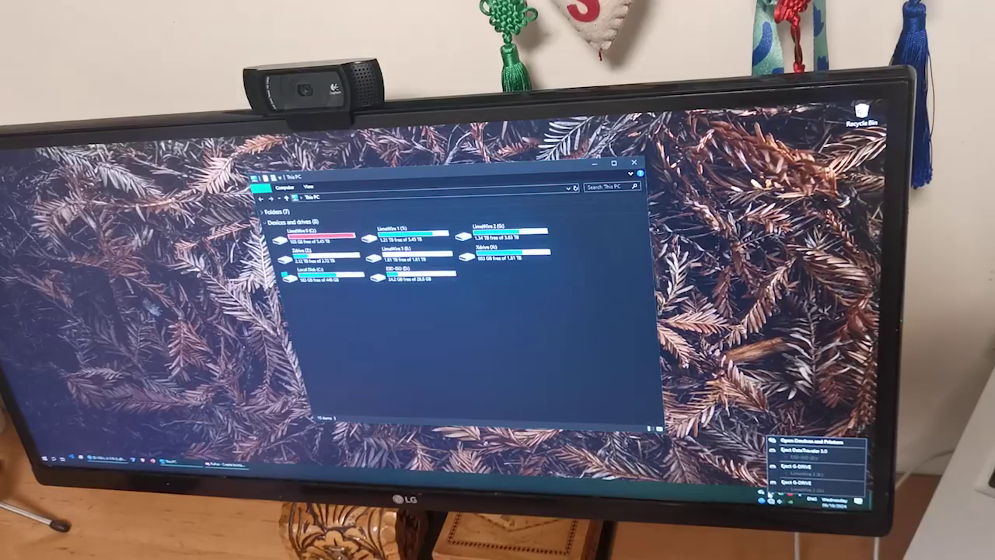
Safely eject the DataTraveler 3.0 USB drive in Windows
left_click(798, 451)
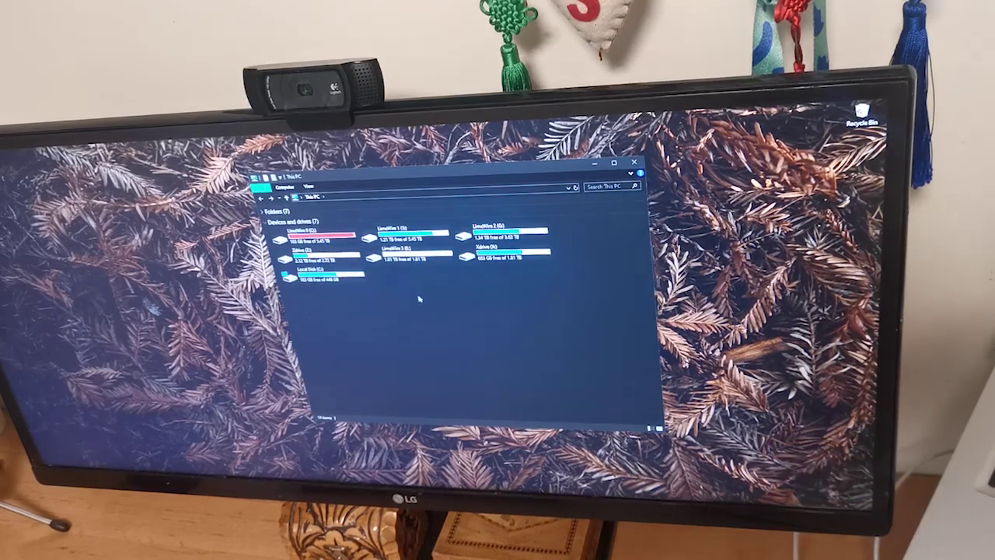